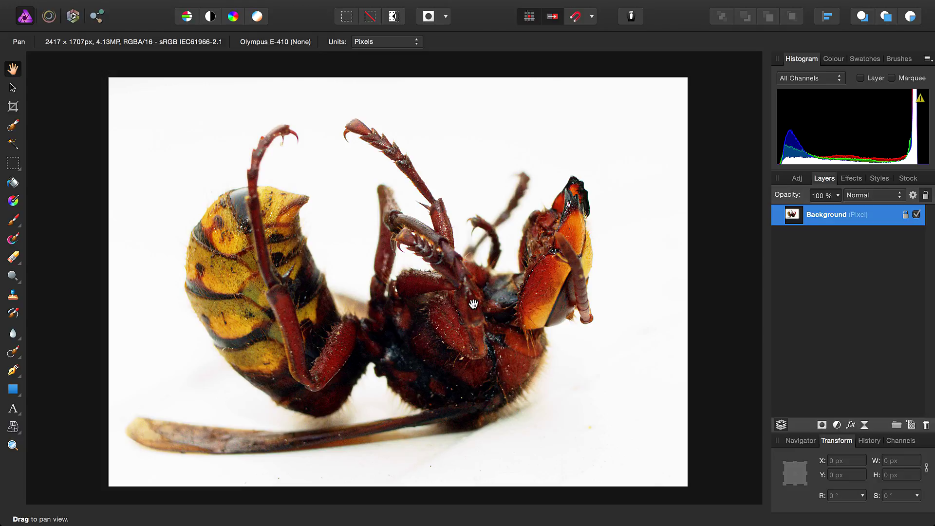
Step: Start a JPEG export of the whole document at quality 50, estimated at 302.31 kB
{"action": "left_click", "coordinate": [116, 7]}
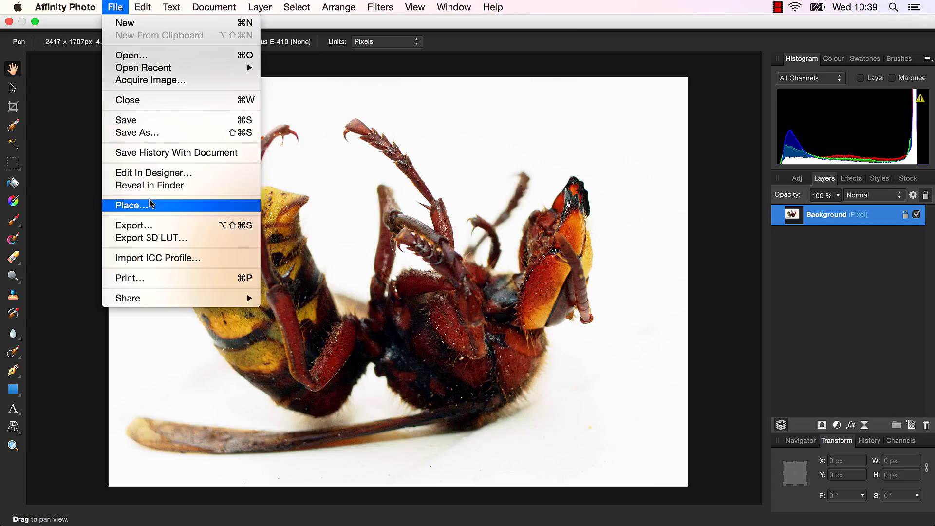
{"action": "left_click", "coordinate": [153, 226]}
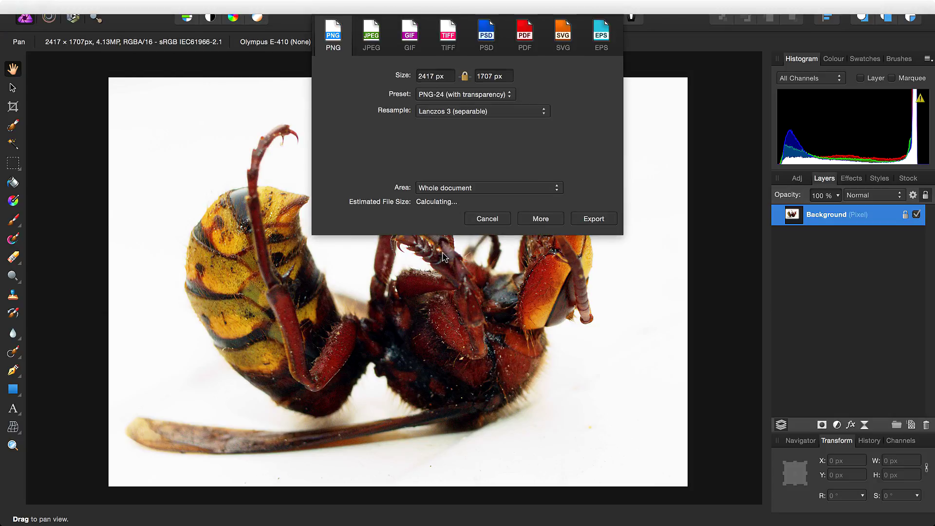
{"action": "left_click", "coordinate": [363, 28]}
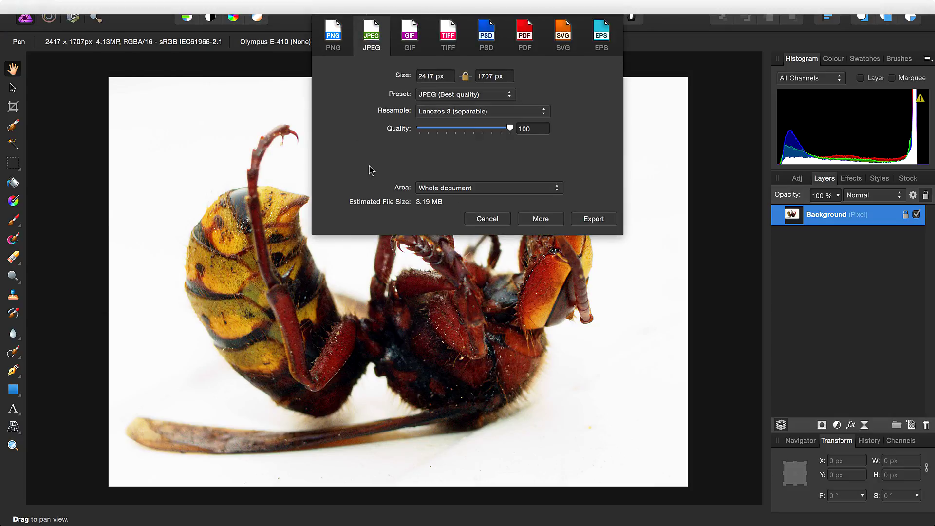
{"action": "left_click_drag", "start_coordinate": [510, 128], "coordinate": [466, 132]}
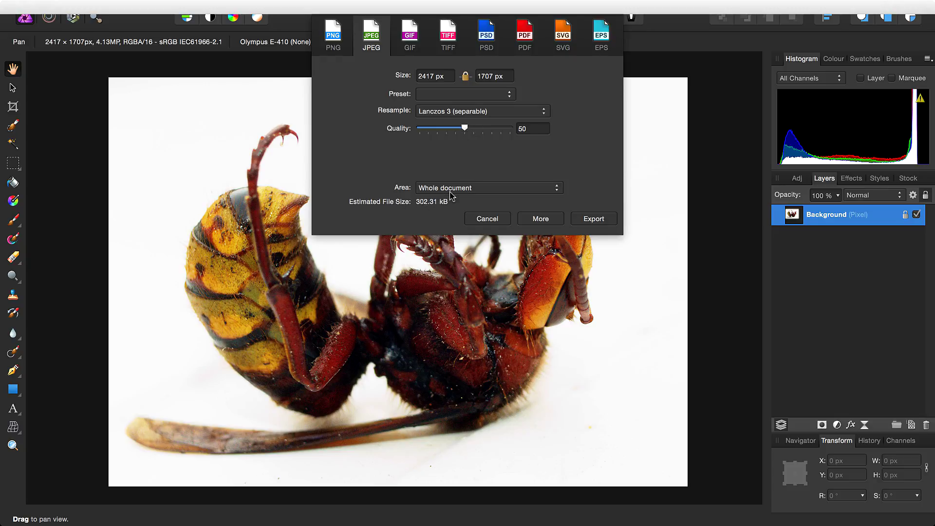
Step: Cancel the export without saving and zoom in on the hornet's claw
{"action": "left_click", "coordinate": [503, 224]}
{"action": "scroll", "coordinate": [505, 248], "scroll_direction": "up", "scroll_amount": 5}
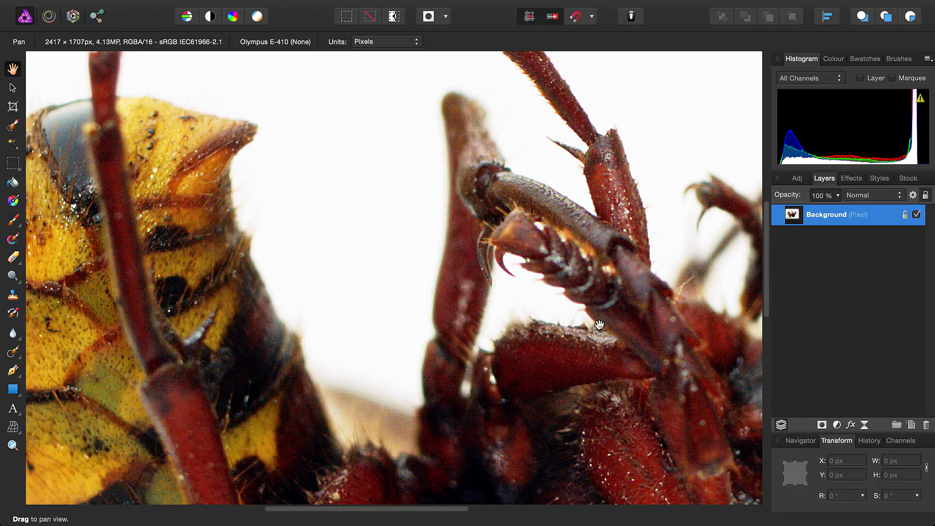
{"action": "left_click_drag", "start_coordinate": [501, 301], "coordinate": [389, 263]}
Step: Pan around the claw and legs to check the photo for noise
{"action": "scroll", "coordinate": [281, 308], "scroll_direction": "right", "scroll_amount": 10}
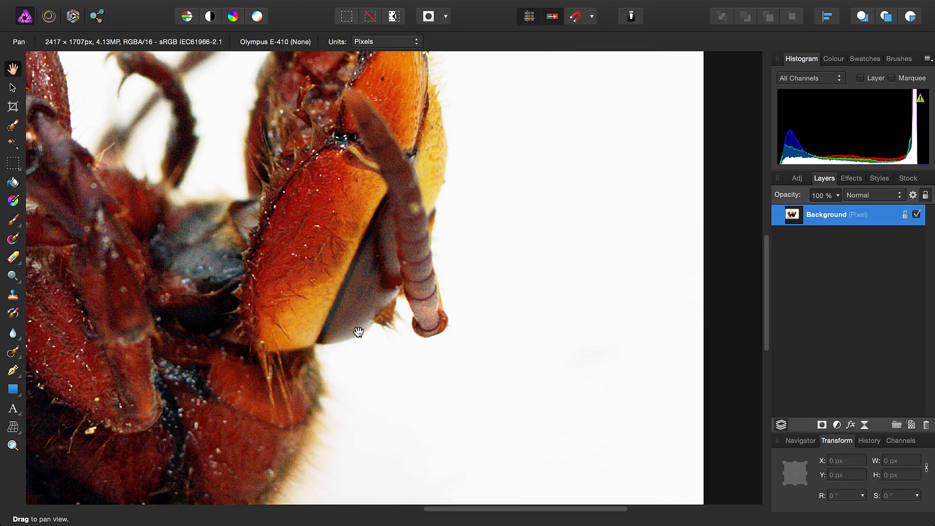
{"action": "scroll", "coordinate": [357, 328], "scroll_direction": "left", "scroll_amount": 8}
{"action": "scroll", "coordinate": [501, 340], "scroll_direction": "down", "scroll_amount": 5}
{"action": "scroll", "coordinate": [574, 347], "scroll_direction": "left", "scroll_amount": 8}
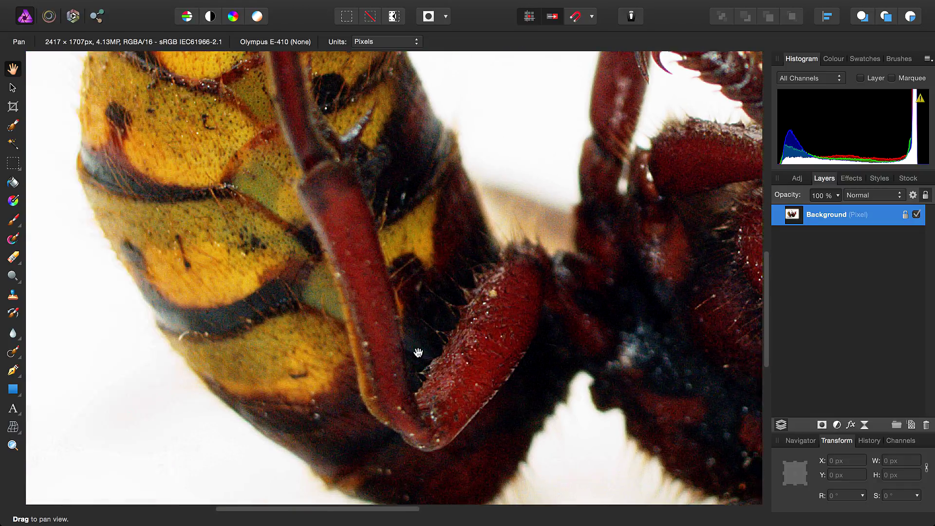
{"action": "scroll", "coordinate": [419, 351], "scroll_direction": "up", "scroll_amount": 4}
{"action": "scroll", "coordinate": [438, 292], "scroll_direction": "right", "scroll_amount": 10}
{"action": "scroll", "coordinate": [426, 243], "scroll_direction": "right", "scroll_amount": 5}
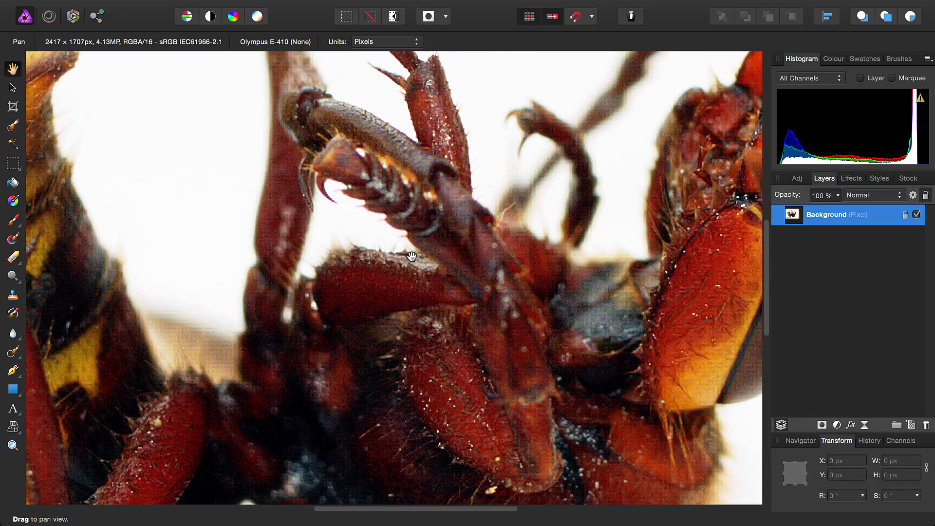
{"action": "scroll", "coordinate": [437, 285], "scroll_direction": "left", "scroll_amount": 10}
{"action": "scroll", "coordinate": [437, 285], "scroll_direction": "down", "scroll_amount": 3}
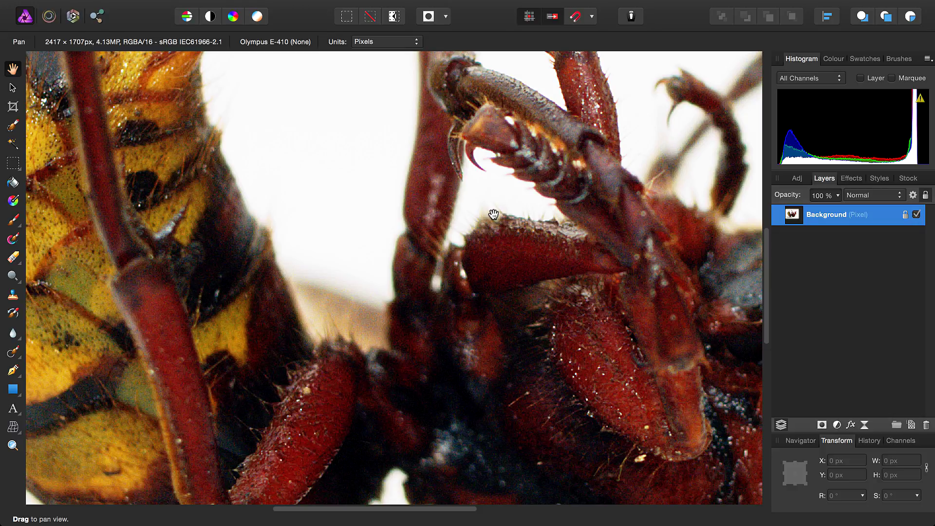
Step: Apply a Denoise with extreme, high-strength colour denoising and no luminance denoising
{"action": "left_click", "coordinate": [378, 5]}
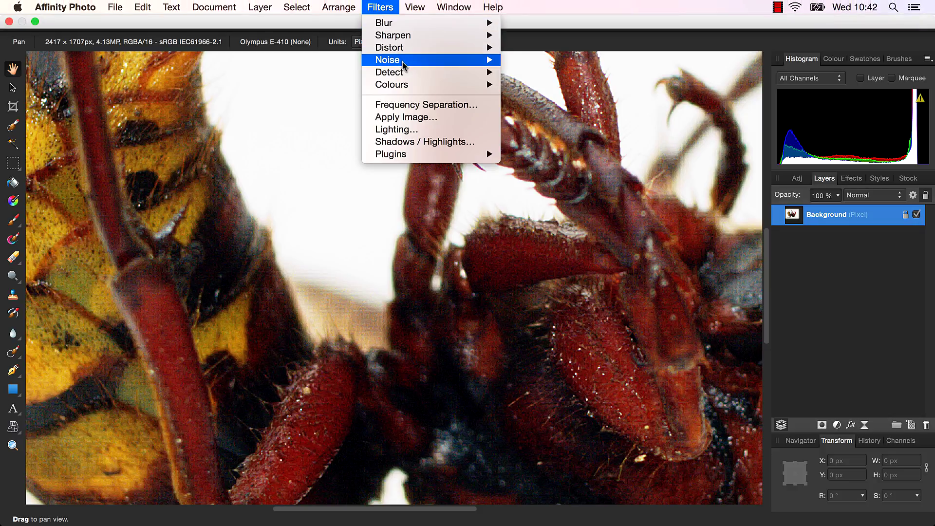
{"action": "mouse_move", "coordinate": [428, 60]}
{"action": "left_click", "coordinate": [532, 63]}
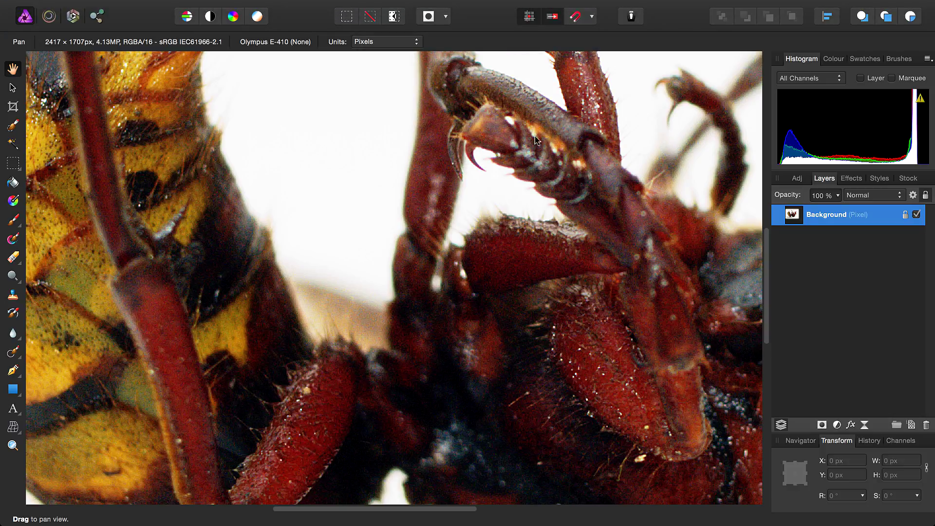
{"action": "left_click_drag", "start_coordinate": [701, 355], "coordinate": [693, 191]}
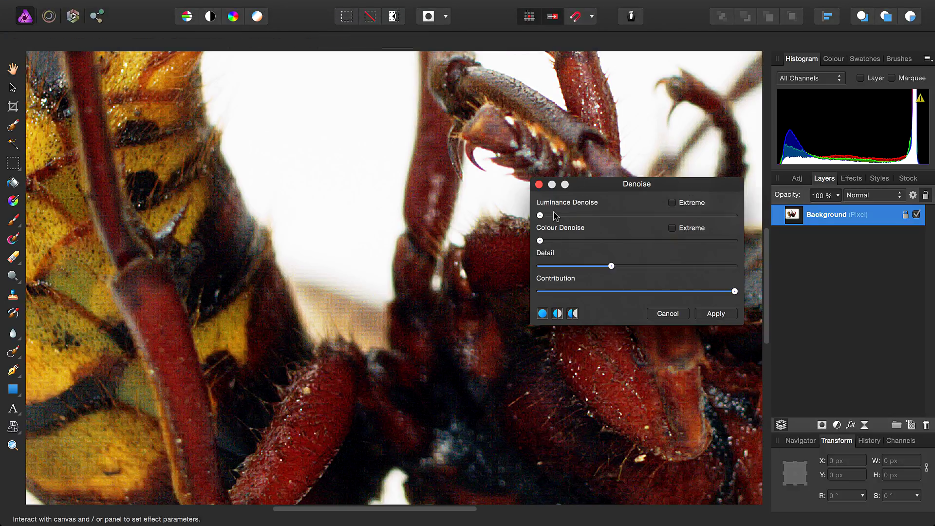
{"action": "left_click", "coordinate": [682, 228]}
{"action": "left_click_drag", "start_coordinate": [540, 242], "coordinate": [689, 258]}
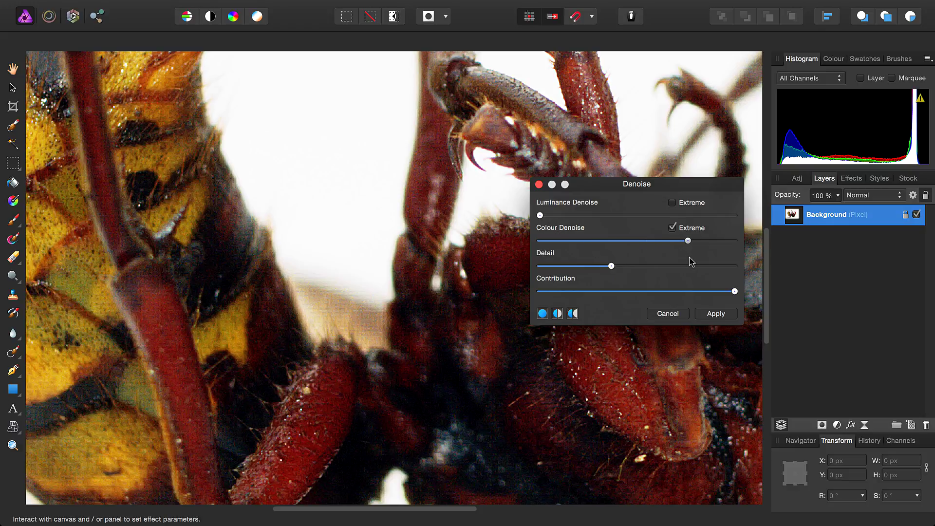
{"action": "left_click", "coordinate": [716, 313]}
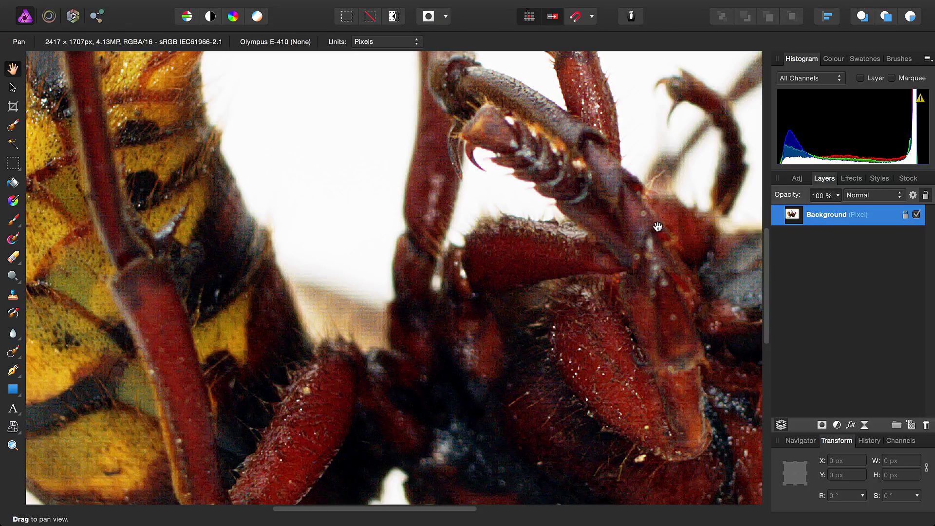
Step: Pan across the photo to check the colour-denoised result
{"action": "scroll", "coordinate": [534, 267], "scroll_direction": "right", "scroll_amount": 5}
{"action": "scroll", "coordinate": [534, 267], "scroll_direction": "right", "scroll_amount": 5}
{"action": "scroll", "coordinate": [400, 313], "scroll_direction": "left", "scroll_amount": 10}
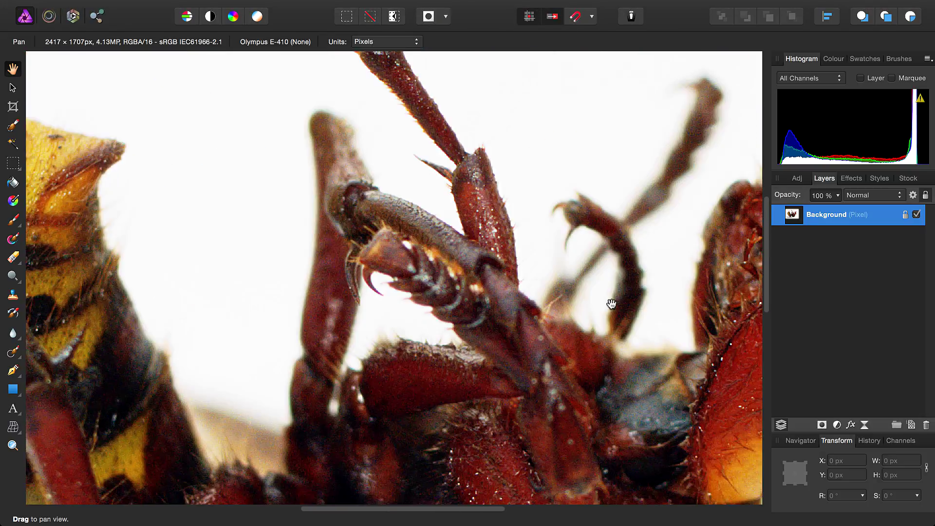
{"action": "scroll", "coordinate": [454, 294], "scroll_direction": "right", "scroll_amount": 4}
{"action": "scroll", "coordinate": [409, 287], "scroll_direction": "down", "scroll_amount": 3}
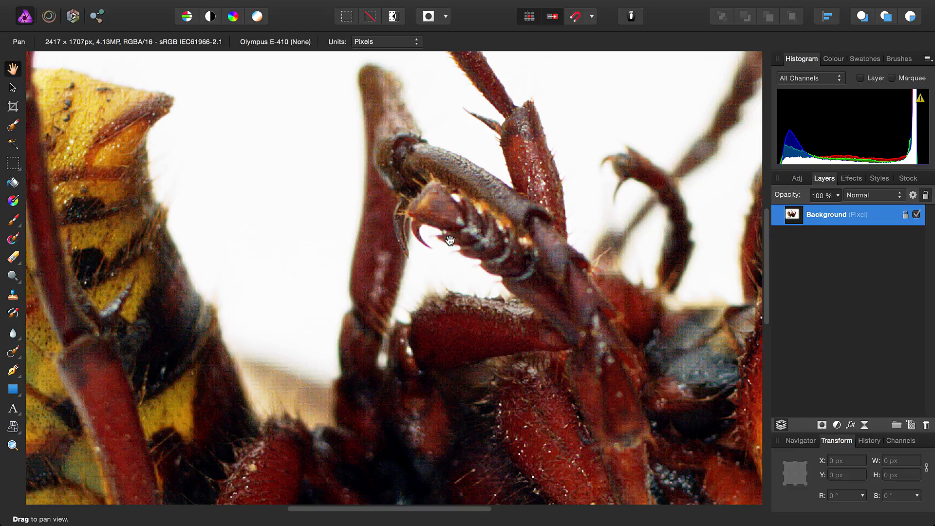
Step: Make the quality-50 JPEG export progressive, lowering the estimate to 243.17 kB
{"action": "mouse_move", "coordinate": [417, 4]}
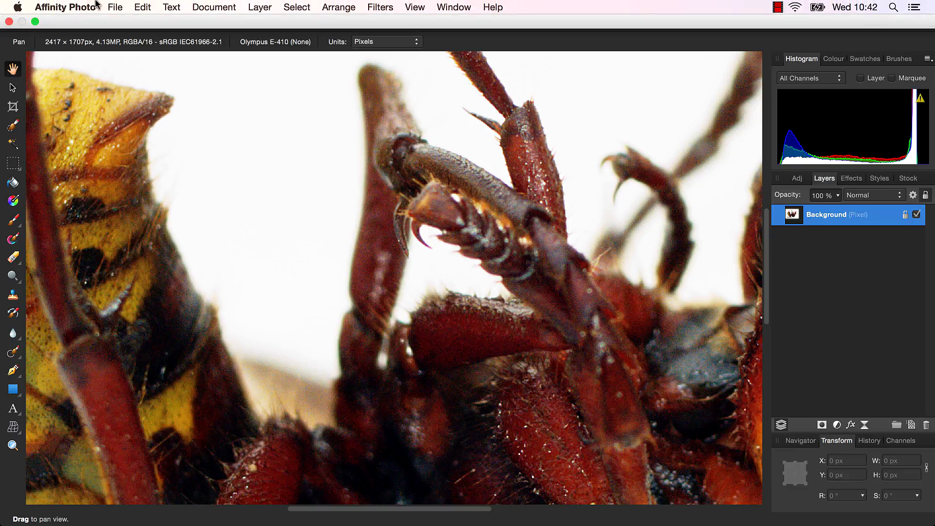
{"action": "left_click", "coordinate": [116, 7]}
{"action": "left_click", "coordinate": [178, 224]}
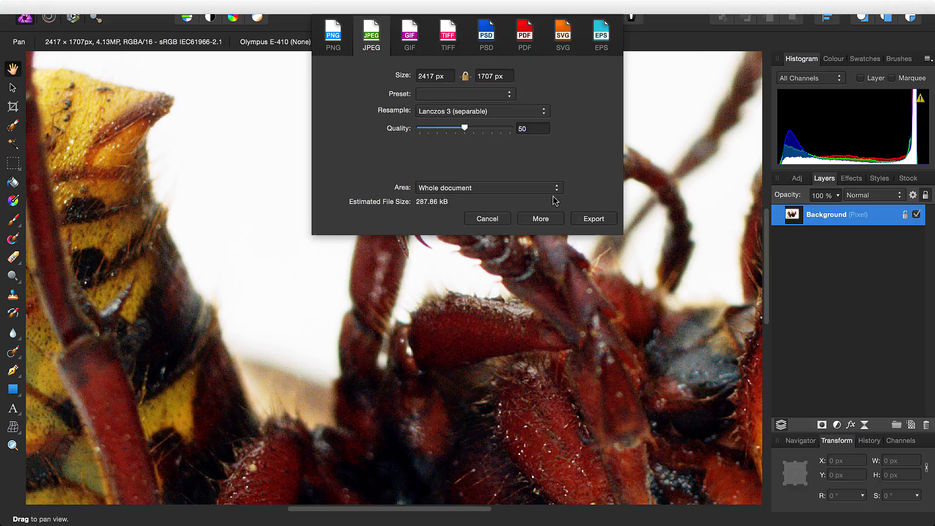
{"action": "left_click", "coordinate": [548, 222]}
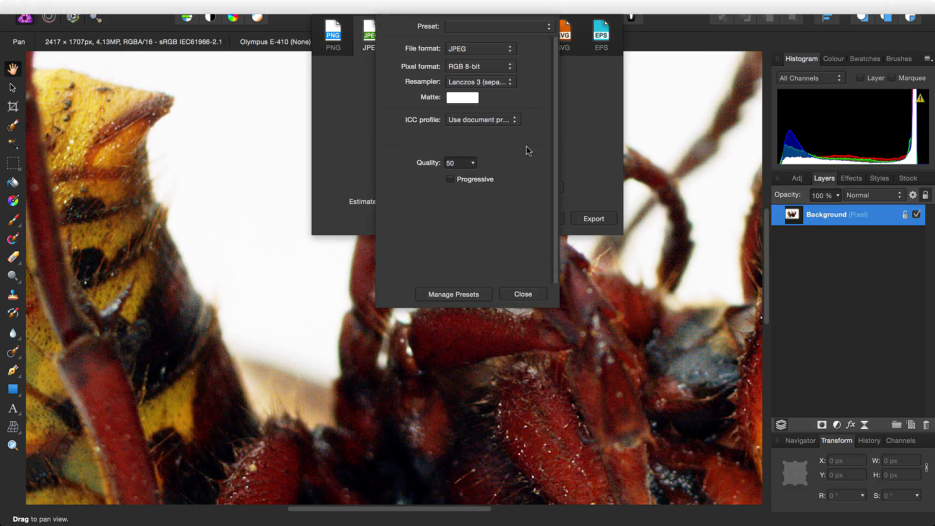
{"action": "left_click", "coordinate": [471, 180]}
{"action": "left_click", "coordinate": [536, 294]}
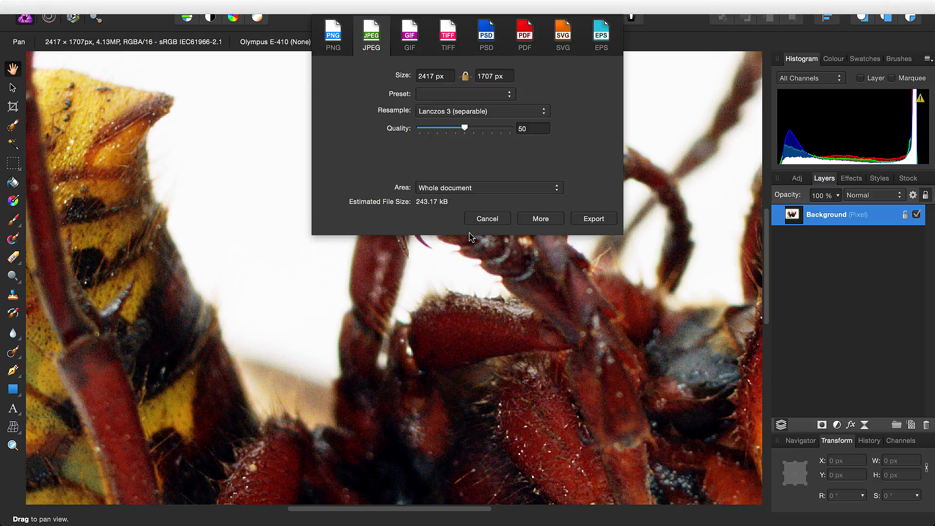
Step: Cancel the export and pan over to the claw and orange segment
{"action": "left_click", "coordinate": [486, 218]}
{"action": "left_click_drag", "start_coordinate": [654, 324], "coordinate": [493, 313]}
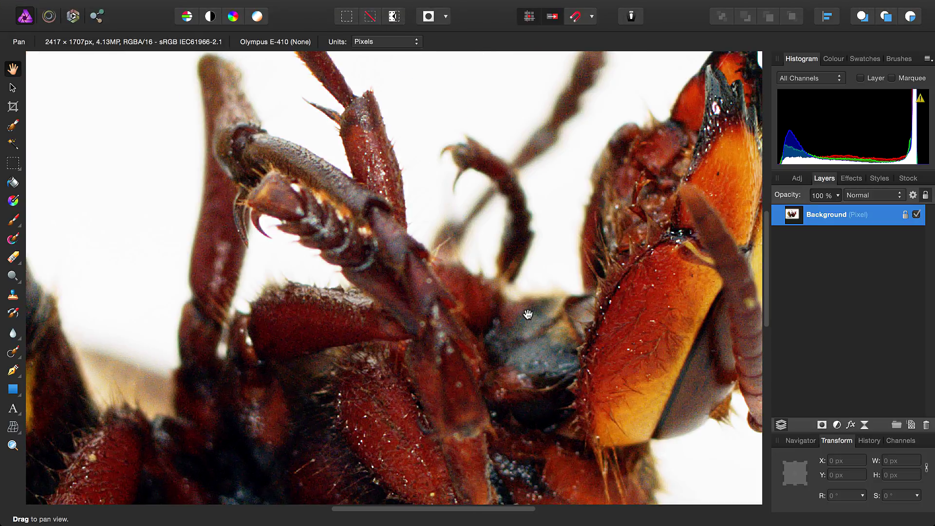
{"action": "scroll", "coordinate": [528, 317], "scroll_direction": "up", "scroll_amount": 2}
{"action": "scroll", "coordinate": [589, 326], "scroll_direction": "up", "scroll_amount": 5}
{"action": "scroll", "coordinate": [589, 326], "scroll_direction": "down", "scroll_amount": 5}
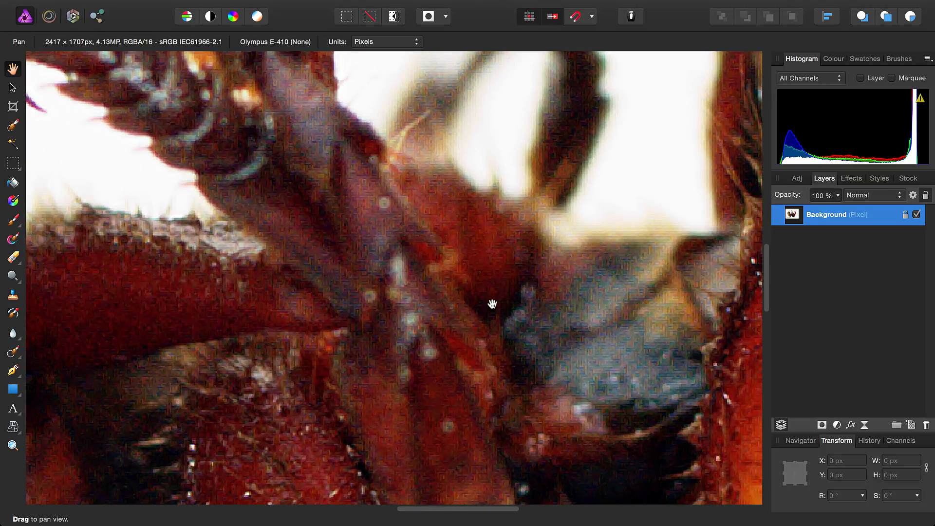
{"action": "scroll", "coordinate": [492, 305], "scroll_direction": "down", "scroll_amount": 5}
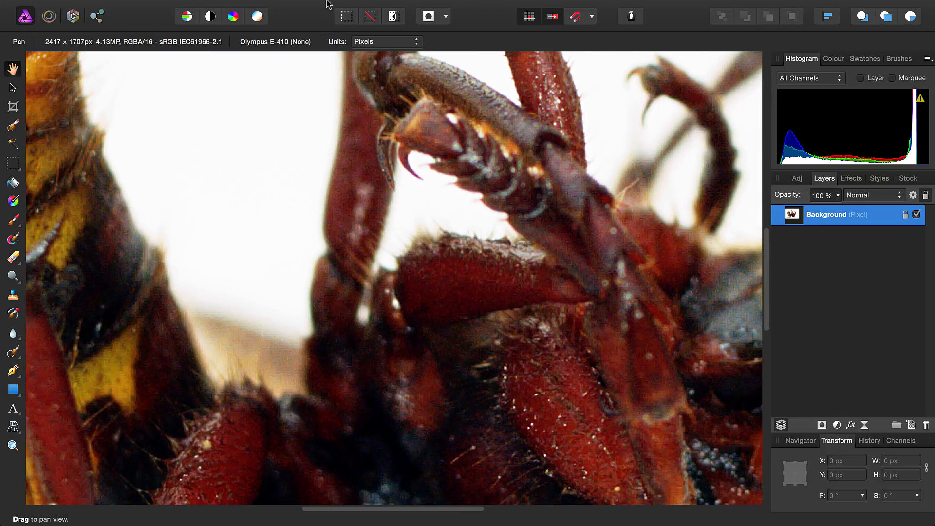
Step: Apply a second Denoise: extreme colour at about three-quarters plus slight luminance denoising
{"action": "left_click", "coordinate": [380, 7]}
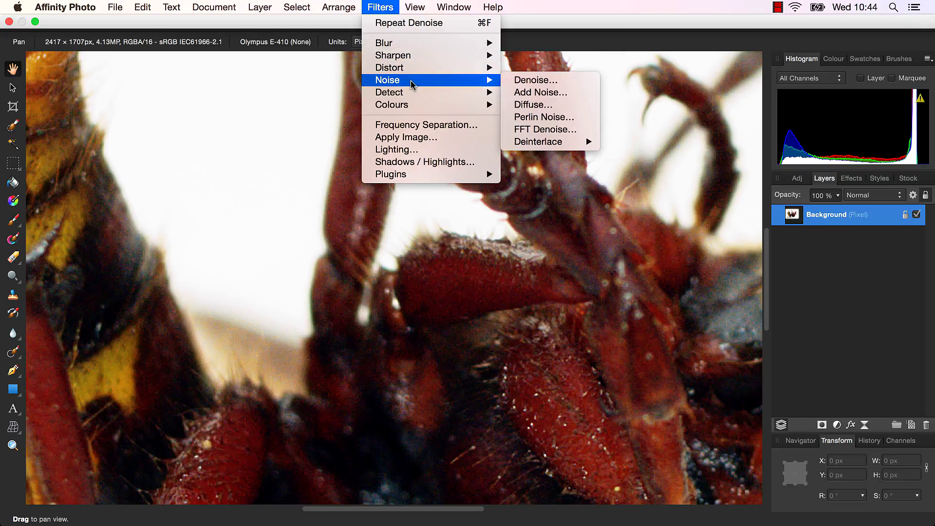
{"action": "left_click", "coordinate": [524, 124]}
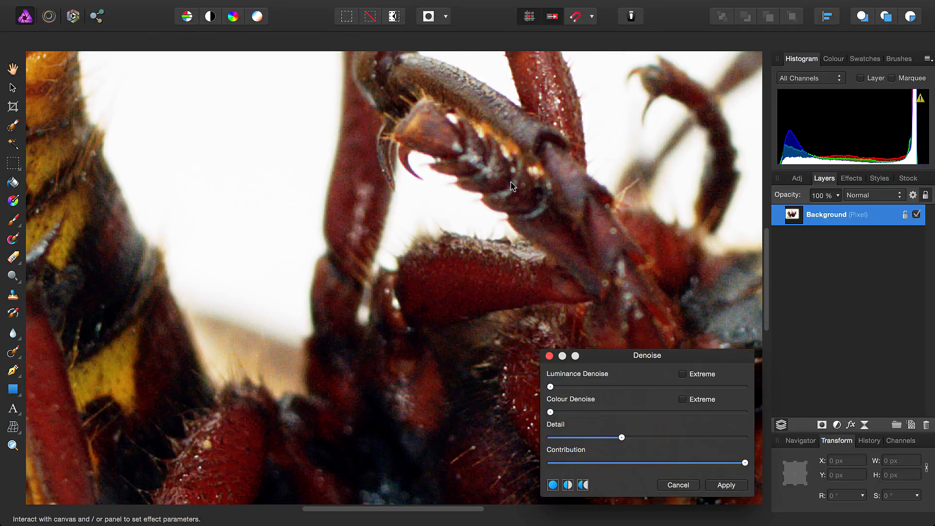
{"action": "left_click", "coordinate": [706, 400]}
{"action": "left_click_drag", "start_coordinate": [550, 412], "coordinate": [700, 416]}
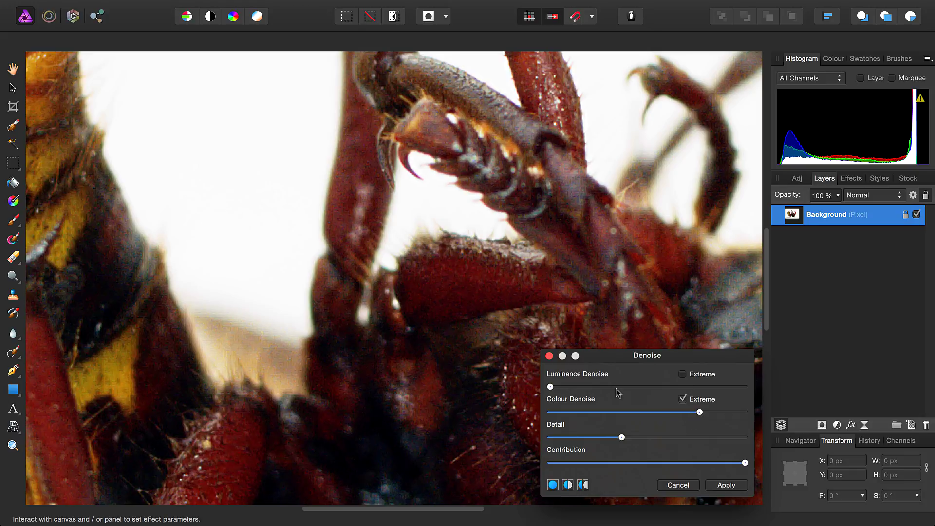
{"action": "left_click_drag", "start_coordinate": [550, 386], "coordinate": [580, 389]}
{"action": "left_click", "coordinate": [725, 484]}
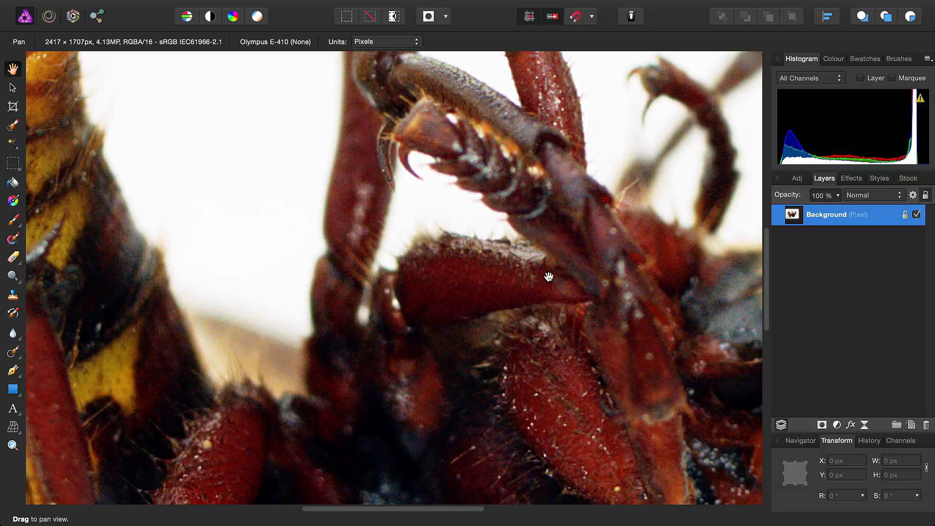
Step: Resize the JPEG export from 2417 to 1920 × 1356 px, estimating 112.57 kB
{"action": "left_click", "coordinate": [115, 7]}
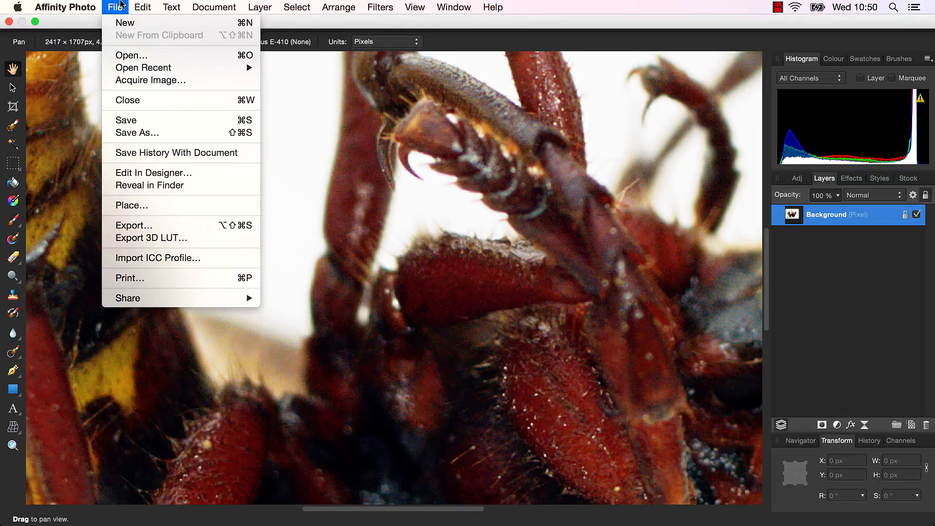
{"action": "left_click", "coordinate": [253, 225]}
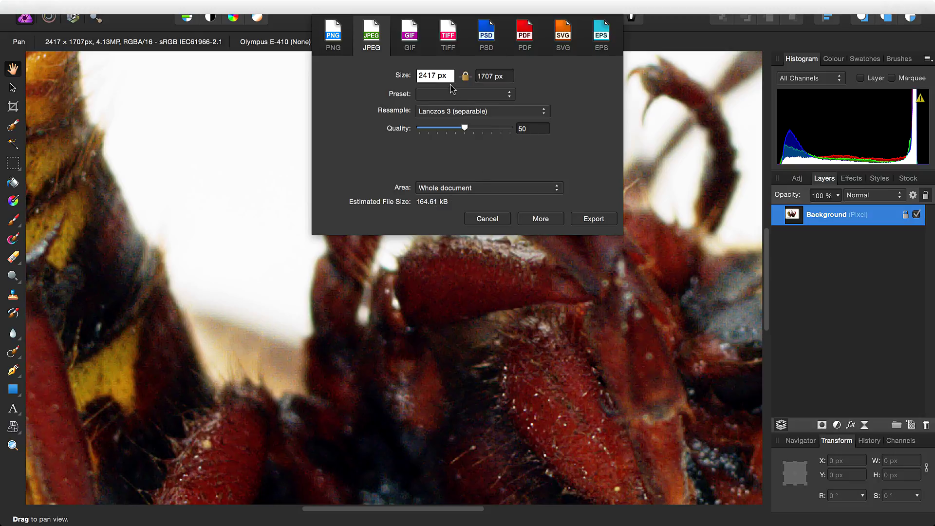
{"action": "left_click_drag", "start_coordinate": [452, 77], "coordinate": [367, 78]}
{"action": "type", "text": "1920"}
{"action": "left_click", "coordinate": [506, 78]}
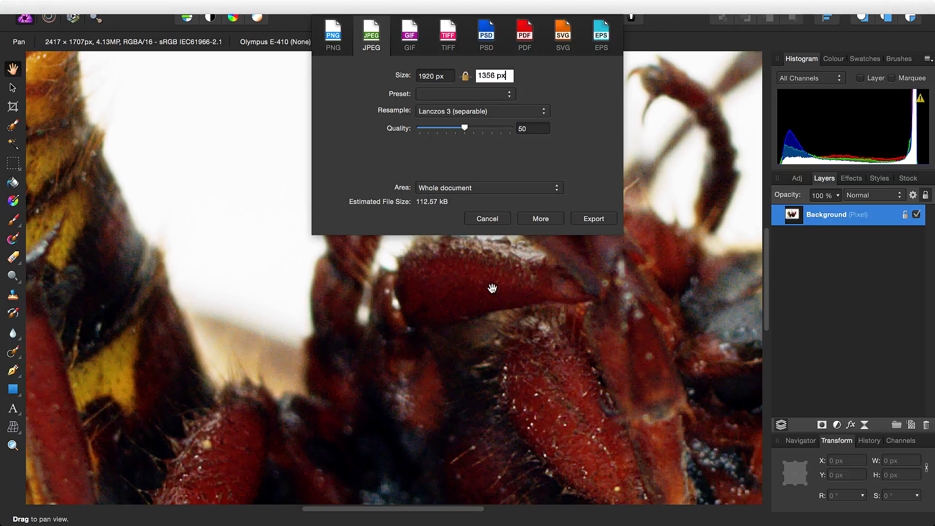
Step: Review the advanced JPEG options and return focus to the width field
{"action": "left_click", "coordinate": [542, 220]}
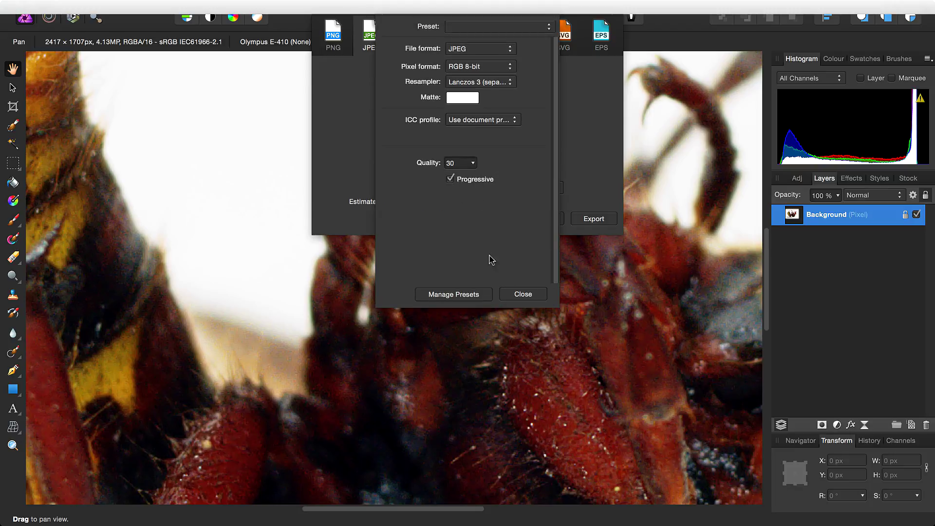
{"action": "left_click", "coordinate": [517, 295]}
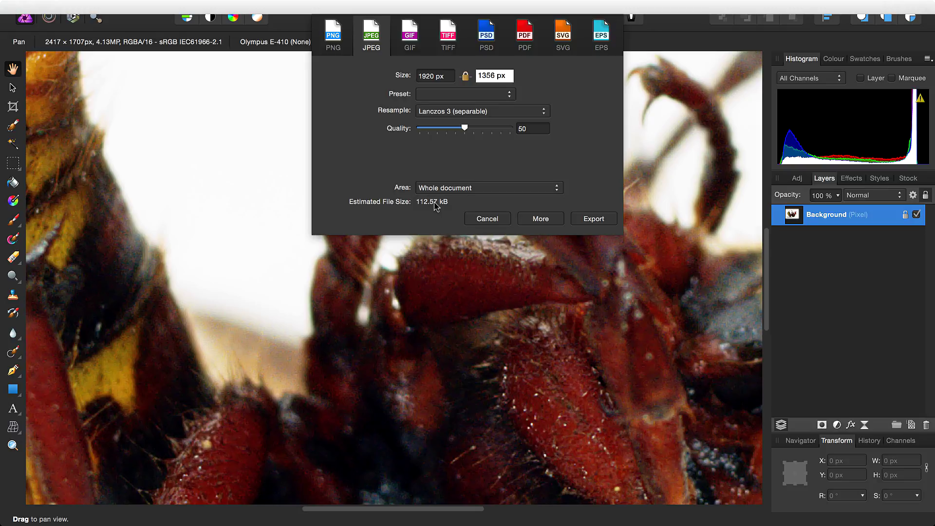
{"action": "key", "text": "shift+Tab"}
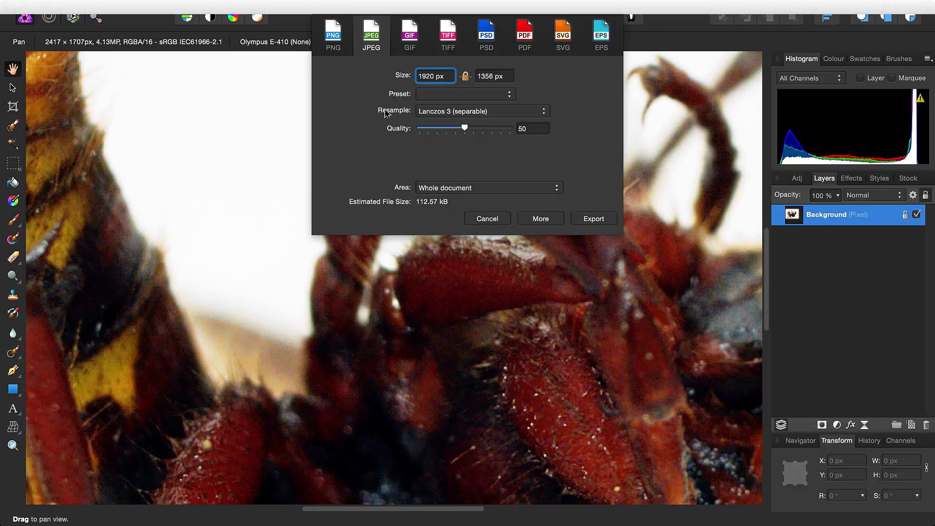
Step: Switch resampling from Lanczos 3 to Bicubic and make the JPEG progressive (111.61 kB)
{"action": "left_click", "coordinate": [511, 112]}
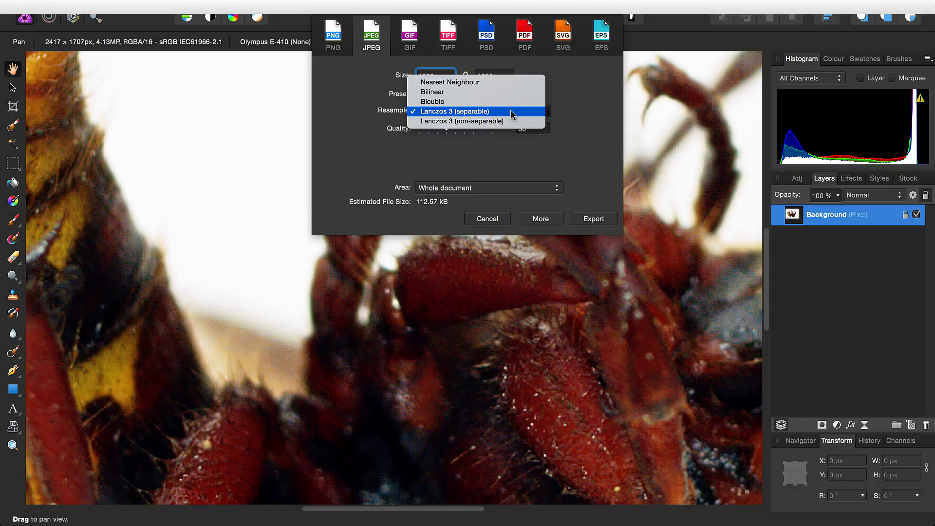
{"action": "left_click", "coordinate": [486, 101]}
{"action": "left_click", "coordinate": [535, 219]}
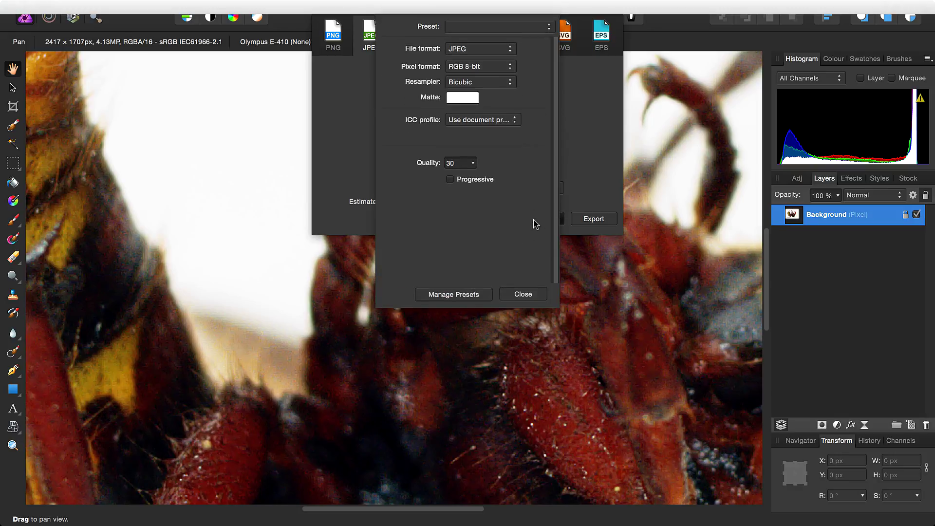
{"action": "left_click", "coordinate": [452, 180]}
{"action": "left_click", "coordinate": [522, 295]}
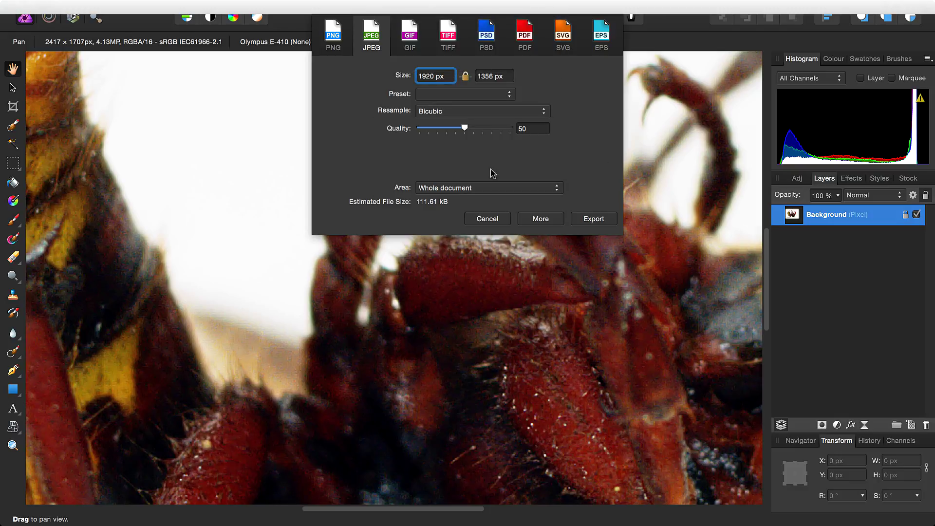